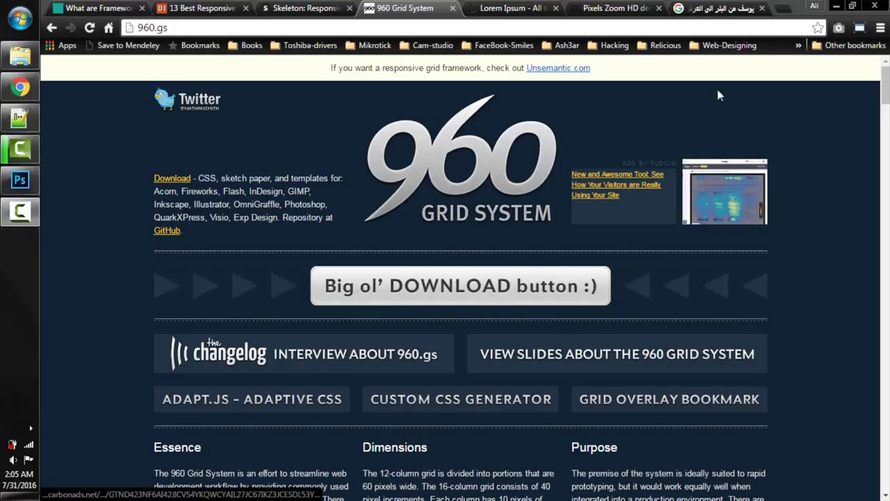
- Open the 960-Grid-System-master.zip archive from the desktop and go into its templates folder inside 960-Grid-System-master
{"action": "key", "text": "alt+Tab"}
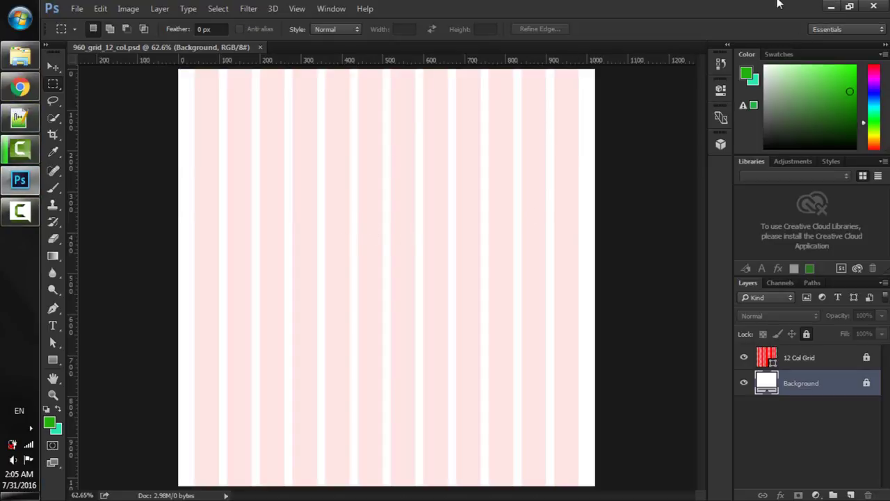
{"action": "key", "text": "super+d"}
{"action": "double_click", "coordinate": [372, 240]}
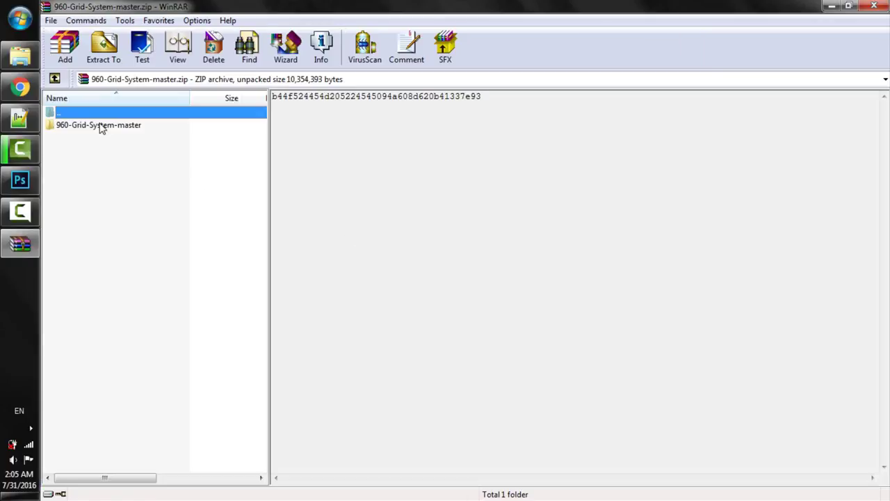
{"action": "double_click", "coordinate": [101, 124]}
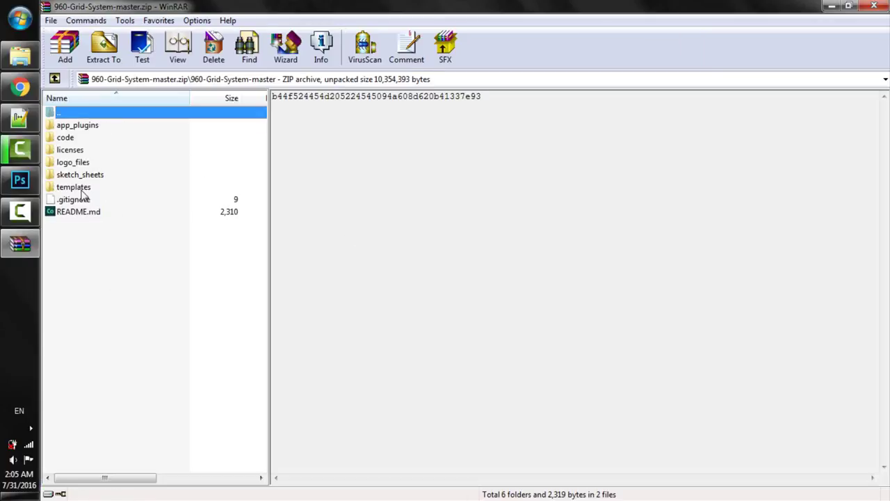
{"action": "double_click", "coordinate": [81, 190]}
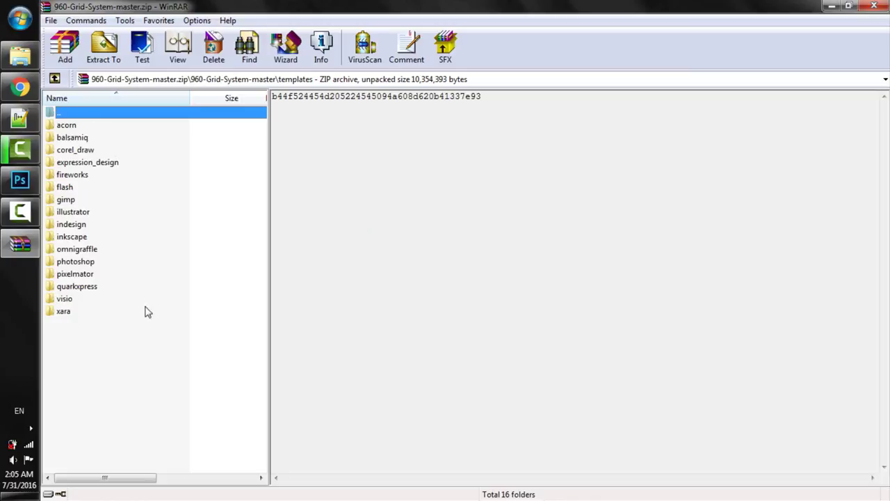
- Look through the template folders to see which design programs the 960 grid archive supports
{"action": "left_click", "coordinate": [106, 338]}
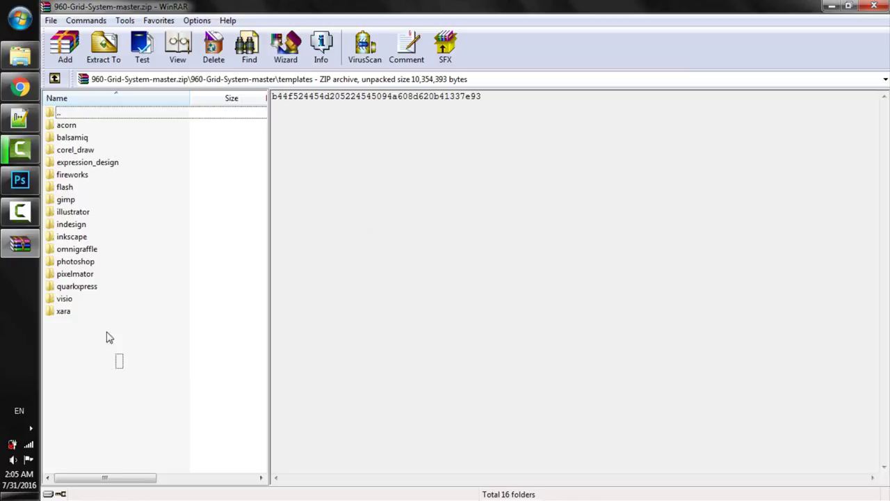
{"action": "left_click_drag", "start_coordinate": [106, 338], "coordinate": [79, 129]}
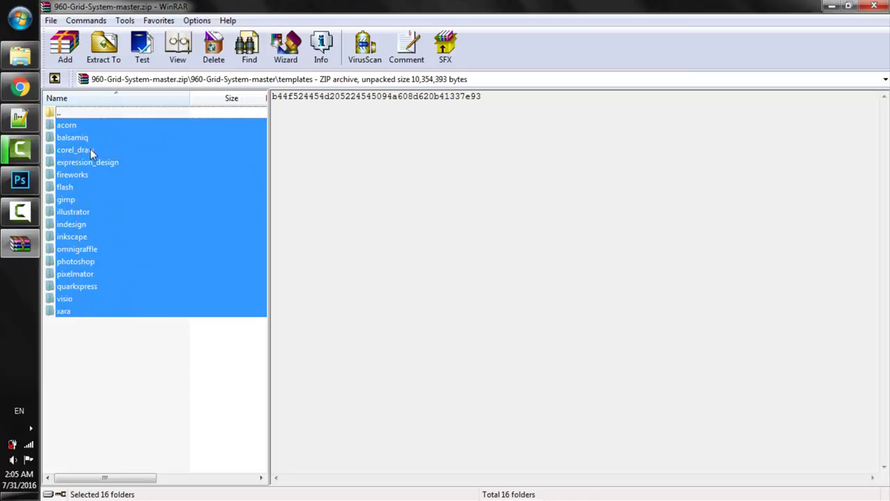
{"action": "left_click", "coordinate": [143, 164]}
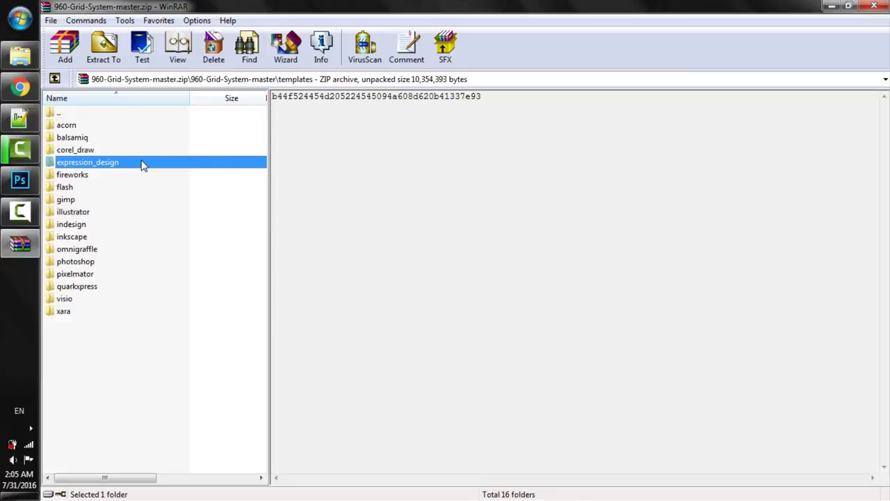
{"action": "left_click", "coordinate": [87, 152]}
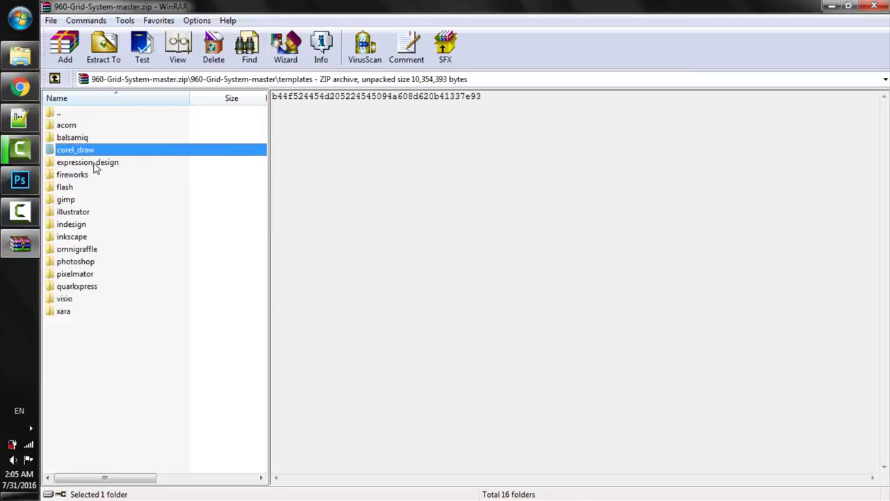
{"action": "left_click", "coordinate": [95, 166]}
{"action": "left_click", "coordinate": [92, 176]}
{"action": "left_click", "coordinate": [65, 187]}
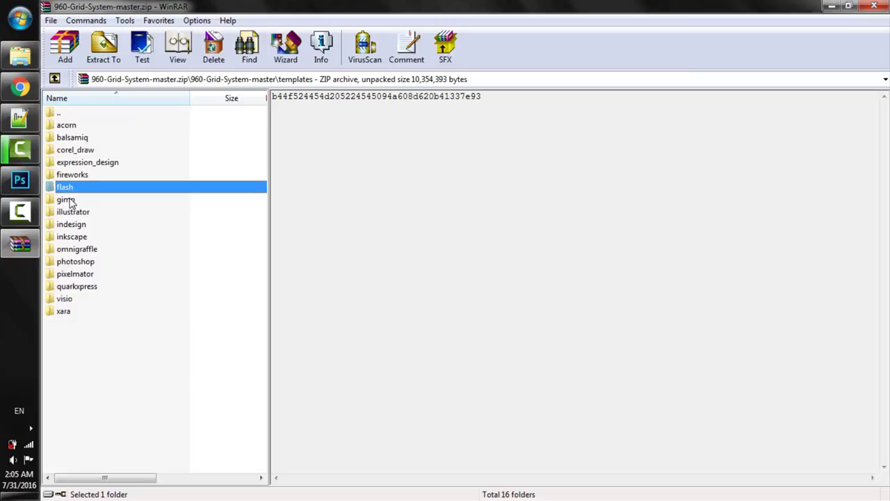
{"action": "left_click", "coordinate": [70, 201]}
{"action": "left_click", "coordinate": [78, 213]}
{"action": "left_click", "coordinate": [83, 227]}
- Open the photoshop templates folder and select the 960_grid_12_col.psd file
{"action": "left_click", "coordinate": [85, 265]}
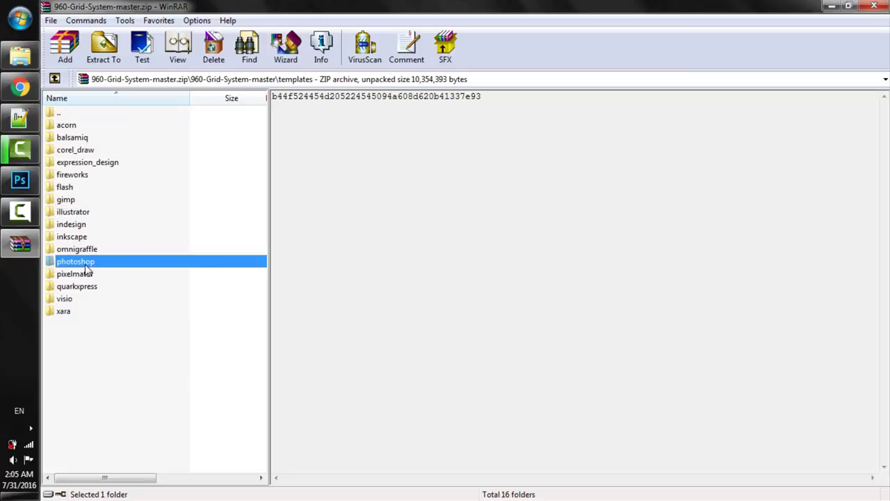
{"action": "double_click", "coordinate": [85, 265]}
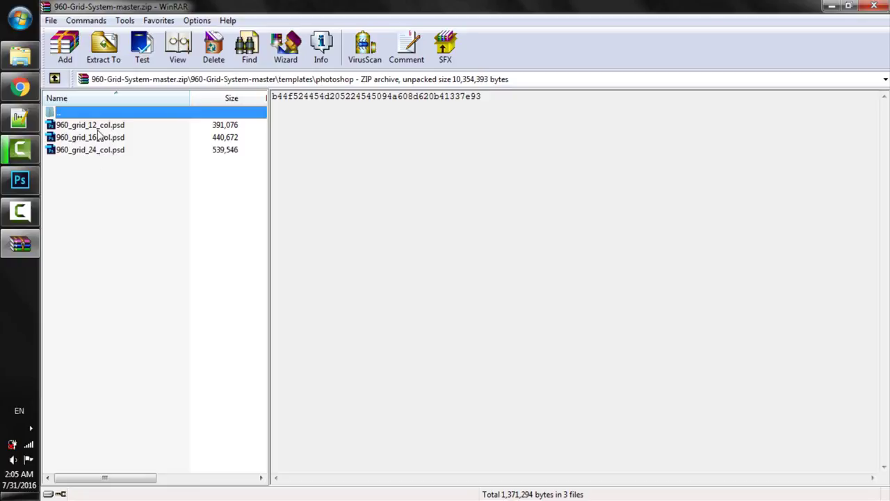
{"action": "key", "text": "Down"}
{"action": "key", "text": "Down"}
{"action": "key", "text": "Down"}
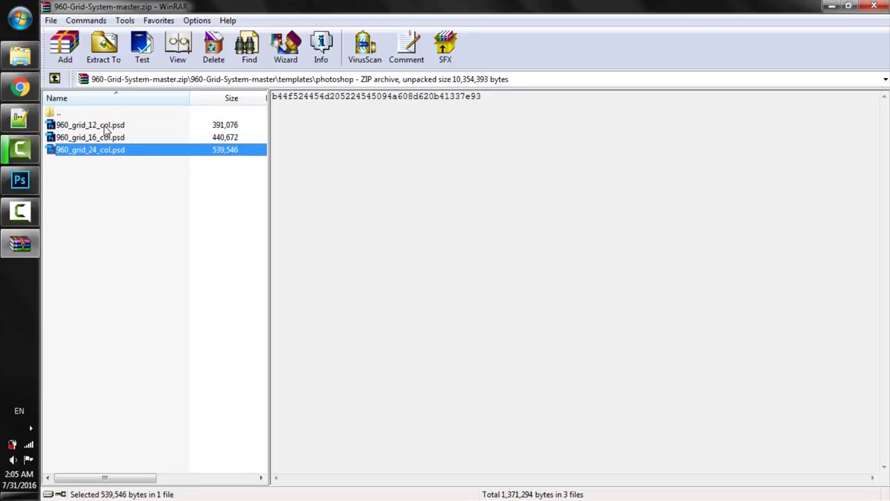
{"action": "left_click", "coordinate": [105, 128]}
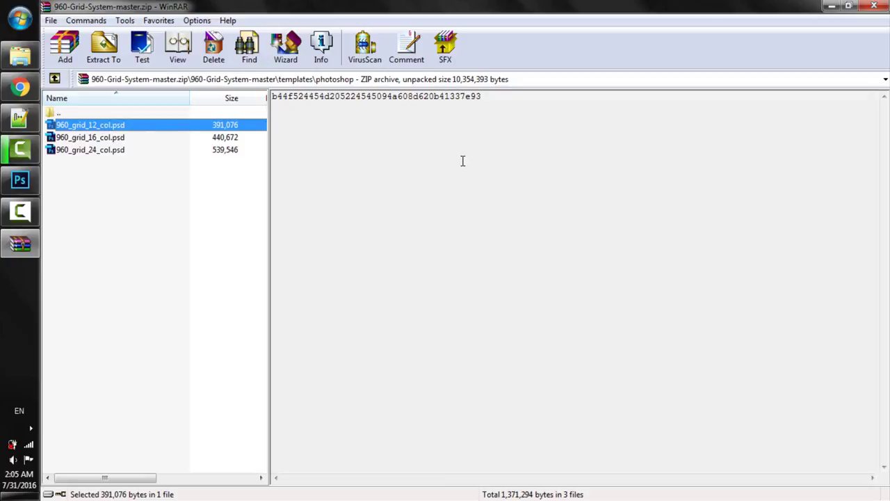
- Switch to skeleton.css in Notepad++ and examine the max-width and padding of the .container rule
{"action": "left_click", "coordinate": [20, 179]}
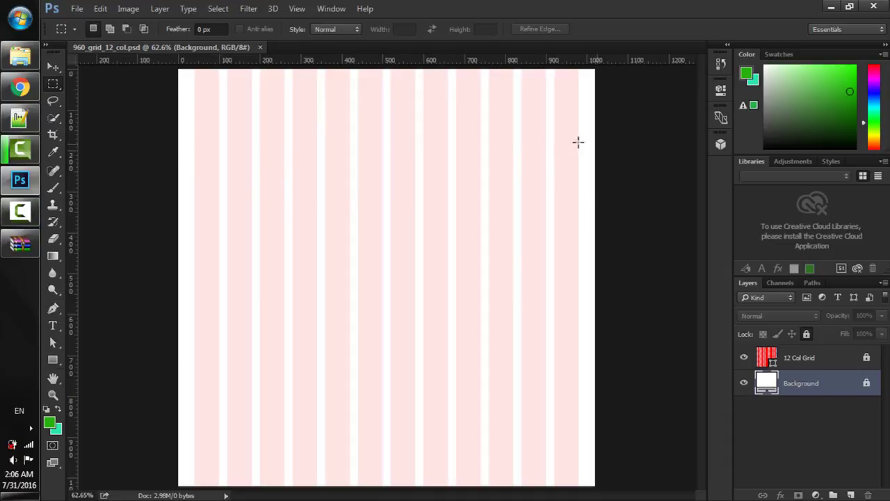
{"action": "left_click", "coordinate": [25, 123]}
{"action": "scroll", "coordinate": [465, 274], "scroll_direction": "down", "scroll_amount": 1}
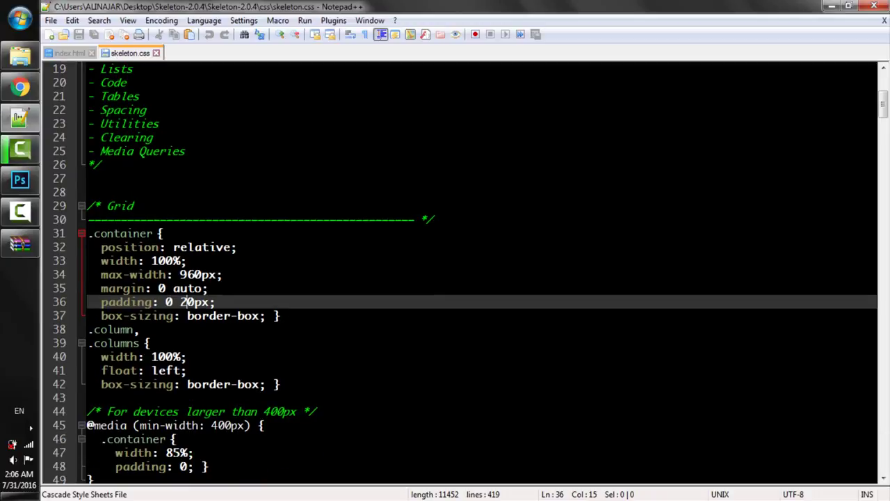
{"action": "left_click_drag", "start_coordinate": [123, 261], "coordinate": [180, 274]}
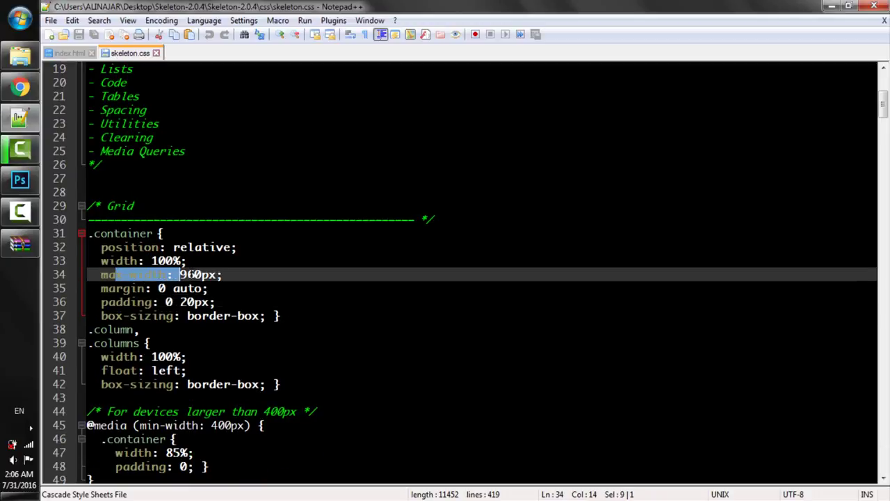
{"action": "left_click", "coordinate": [187, 275]}
{"action": "left_click", "coordinate": [186, 302]}
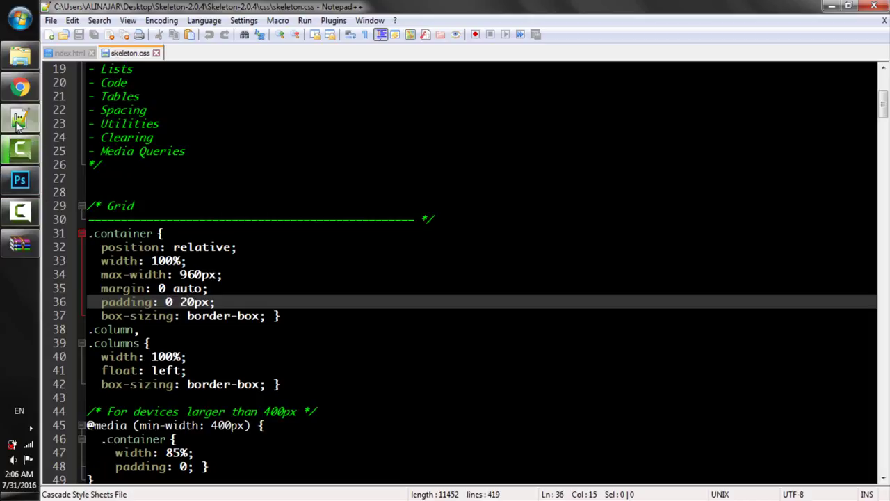
- Back in Photoshop, select a full-grid-width area about 345 px tall at the canvas top and create a red-labelled layer named "f image"
{"action": "left_click", "coordinate": [19, 179]}
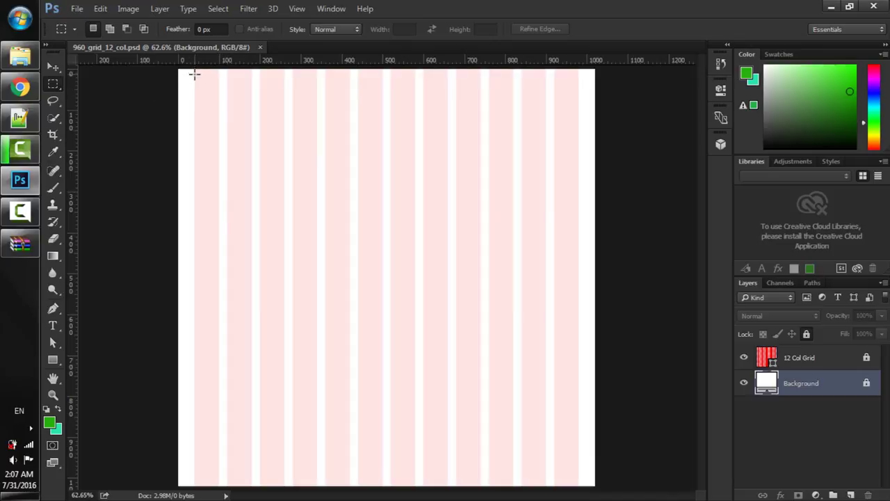
{"action": "left_click_drag", "start_coordinate": [195, 70], "coordinate": [577, 209]}
{"action": "right_click", "coordinate": [480, 180]}
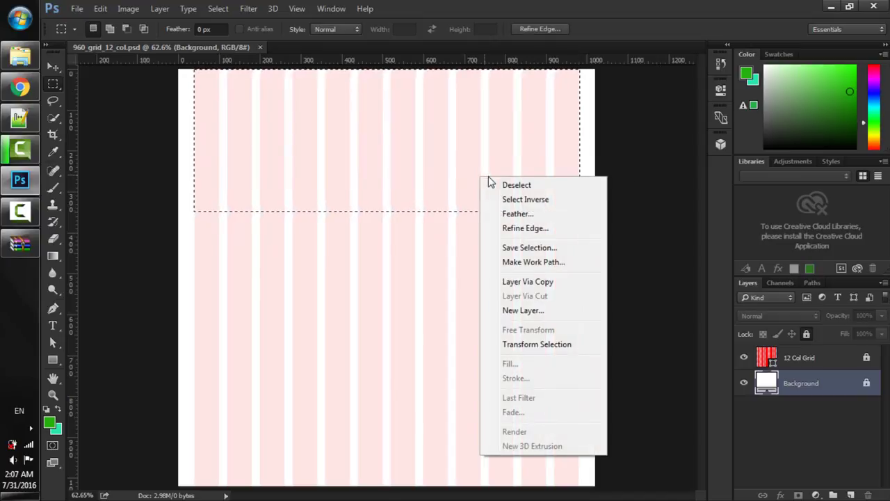
{"action": "left_click", "coordinate": [518, 310]}
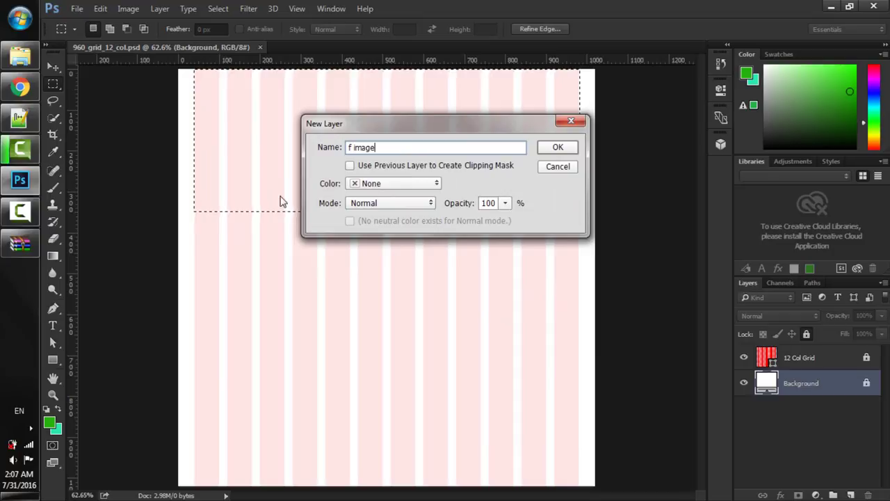
{"action": "left_click", "coordinate": [360, 186]}
{"action": "left_click", "coordinate": [386, 222]}
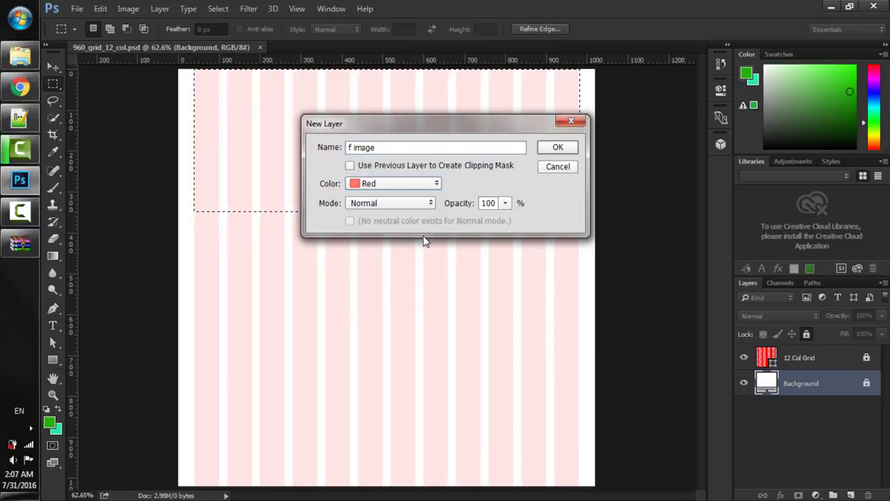
{"action": "key", "text": "Return"}
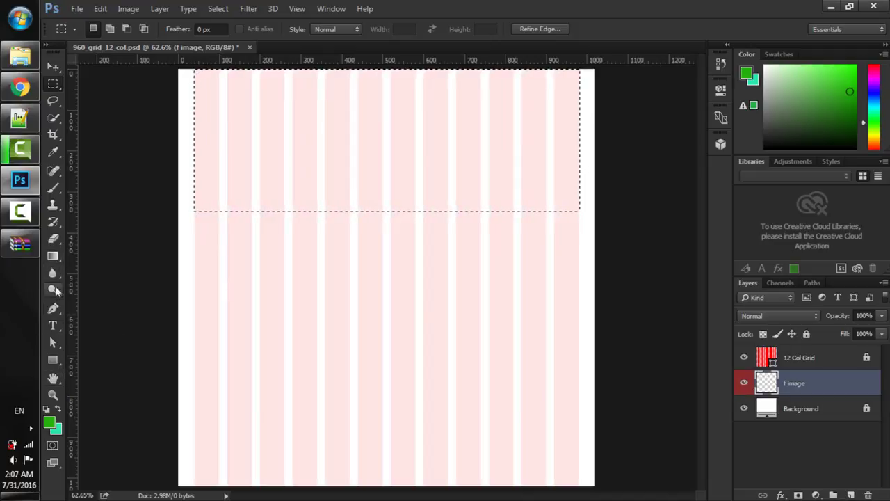
- Set the foreground colour to 000000 and fill the selected area on the f image layer with the Paint Bucket
{"action": "mouse_move", "coordinate": [53, 256]}
{"action": "left_mouse_down"}
{"action": "mouse_move", "coordinate": [90, 256]}
{"action": "mouse_move", "coordinate": [101, 268]}
{"action": "left_mouse_up"}
{"action": "left_click", "coordinate": [50, 423]}
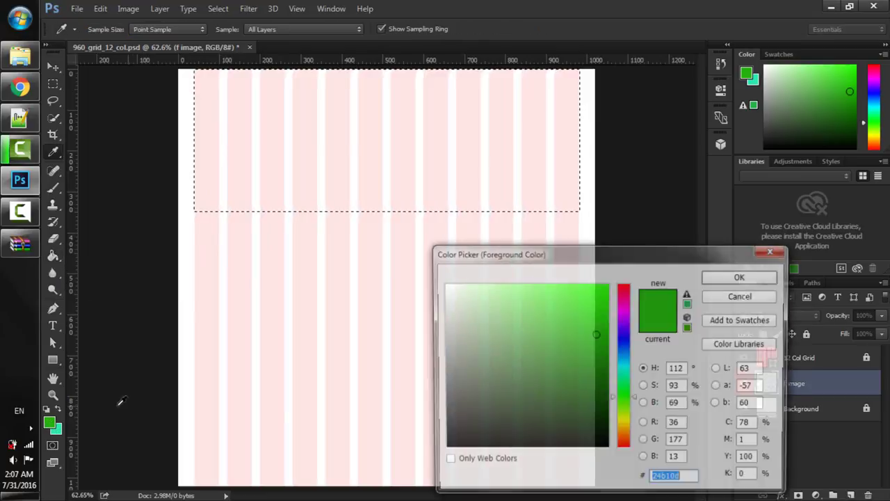
{"action": "type", "text": "000000"}
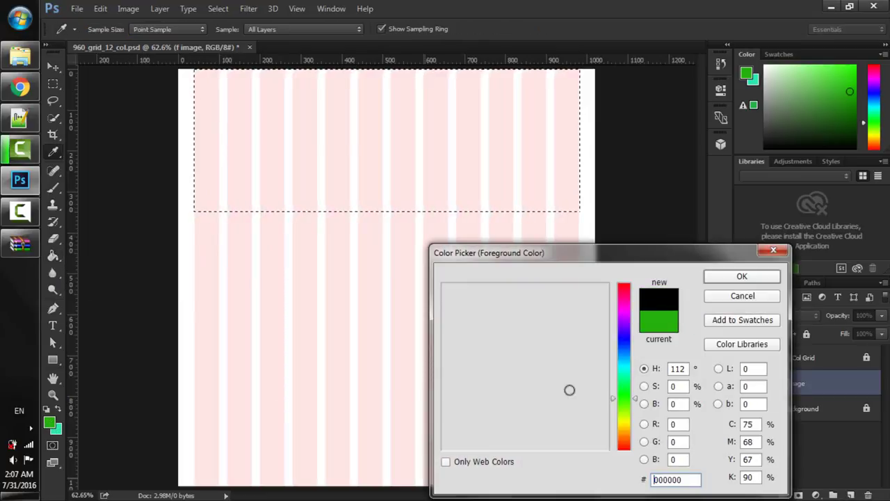
{"action": "left_click", "coordinate": [717, 278]}
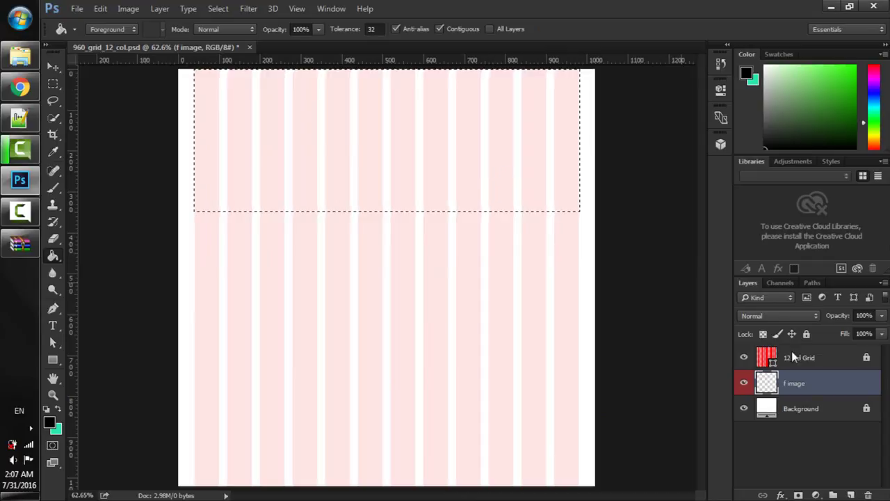
{"action": "left_click", "coordinate": [792, 410]}
{"action": "left_click", "coordinate": [765, 388]}
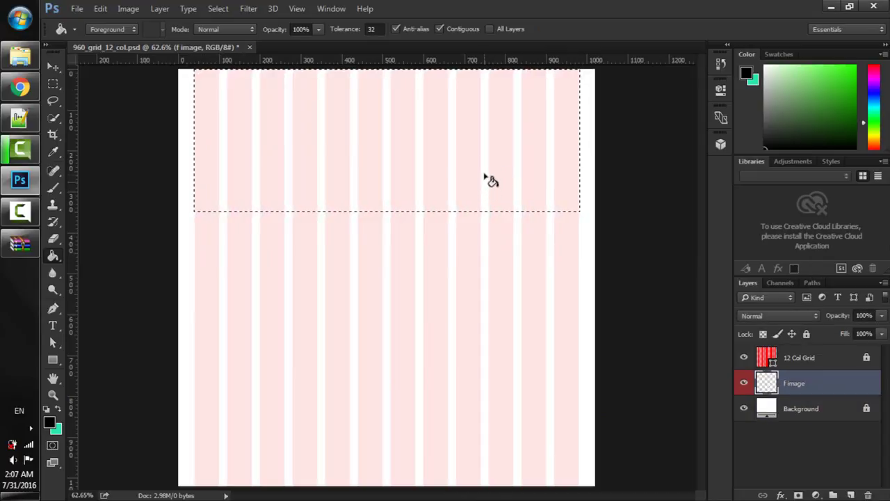
{"action": "left_click", "coordinate": [442, 142]}
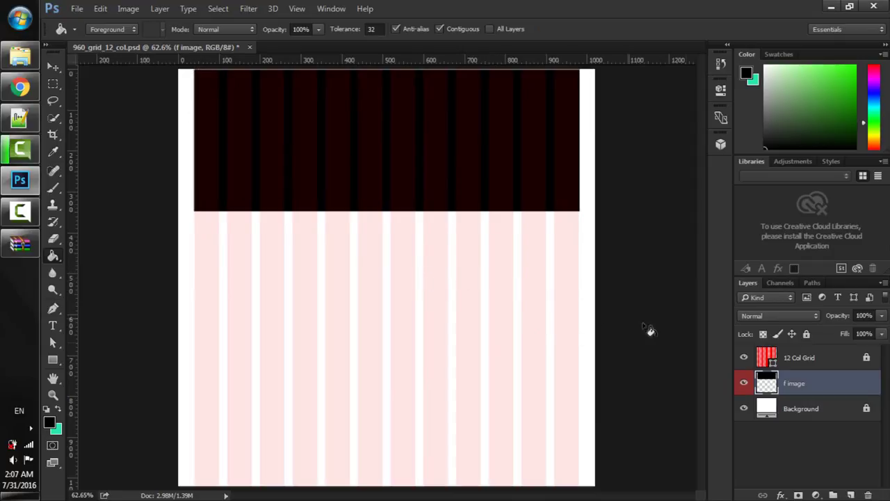
- Select a second full-grid-width area about 275 px tall below the first block and create an orange-labelled layer named "middle" above the Background
{"action": "left_click", "coordinate": [791, 418]}
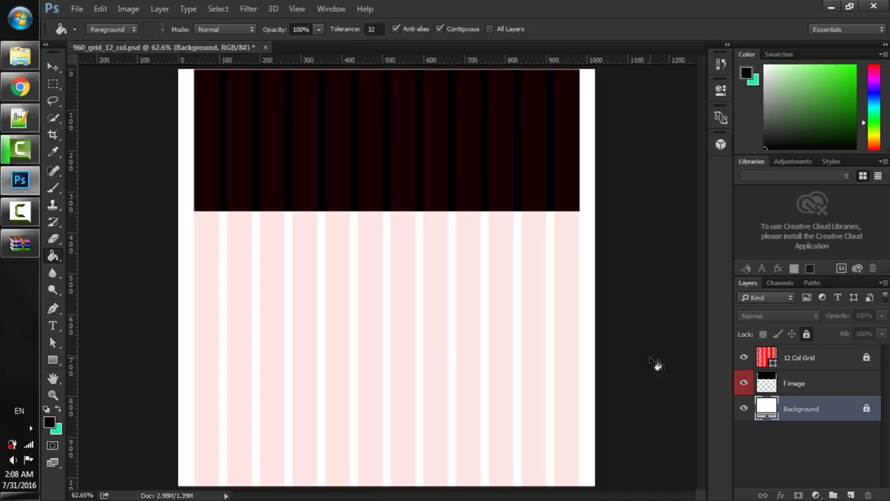
{"action": "key", "text": "m"}
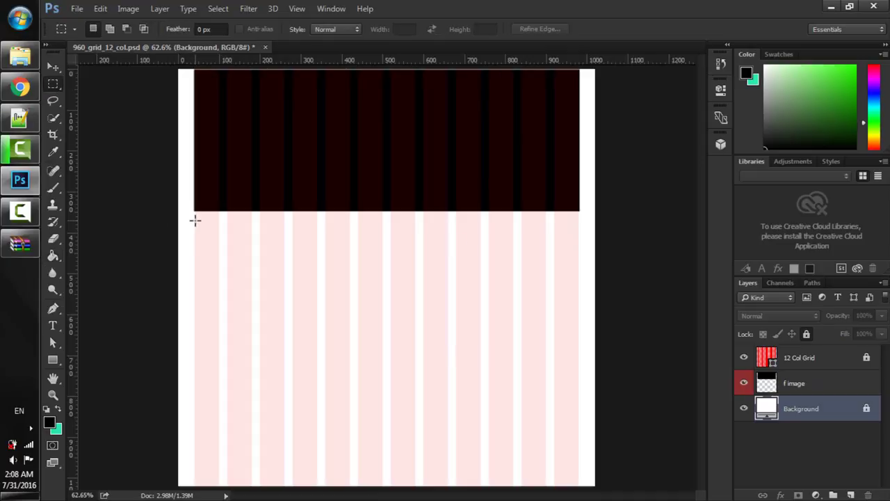
{"action": "left_click_drag", "start_coordinate": [196, 221], "coordinate": [579, 334]}
{"action": "right_click", "coordinate": [527, 311]}
{"action": "left_click", "coordinate": [553, 160]}
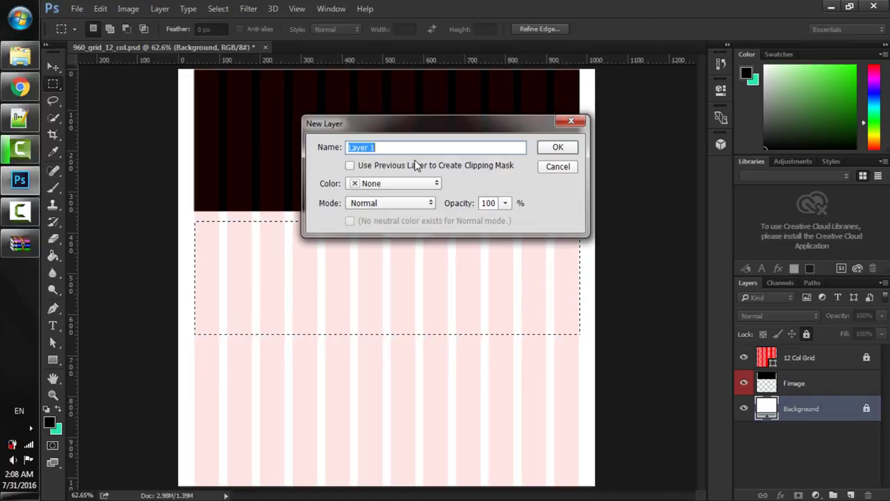
{"action": "type", "text": "middle"}
{"action": "left_click", "coordinate": [393, 183]}
{"action": "left_click", "coordinate": [379, 209]}
{"action": "left_click", "coordinate": [557, 147]}
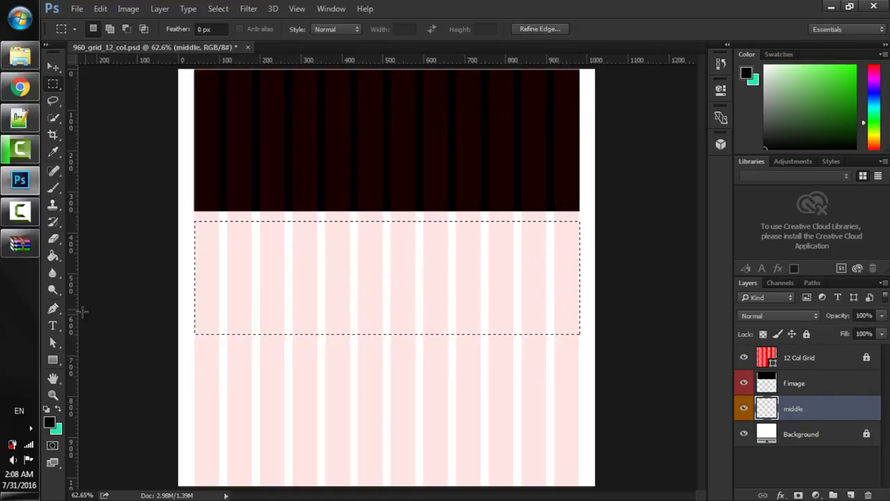
- Fill the selected area on the middle layer with black and deselect it
{"action": "left_click", "coordinate": [54, 255]}
{"action": "left_click", "coordinate": [417, 278]}
{"action": "key", "text": "ctrl+d"}
- With the Background layer active, select an area about 305 by 215 px across the first four columns below the middle block
{"action": "key", "text": "alt+bracketleft"}
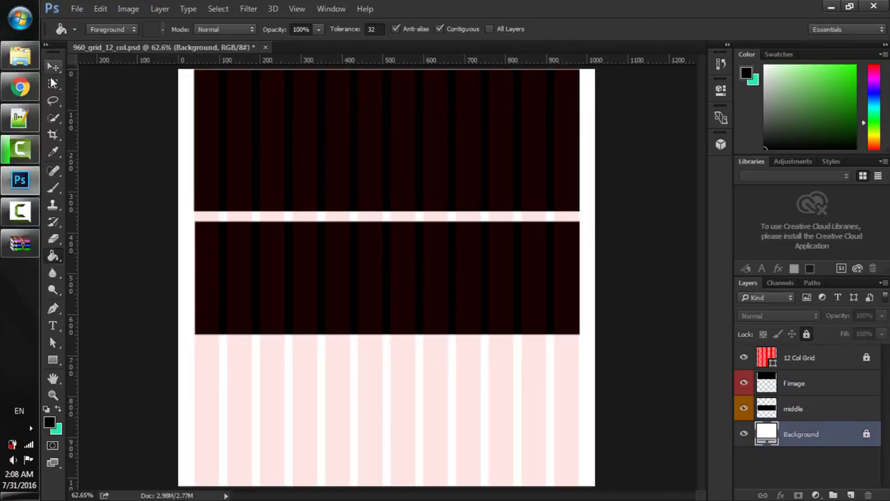
{"action": "key", "text": "m"}
{"action": "left_click_drag", "start_coordinate": [194, 356], "coordinate": [318, 444]}
{"action": "left_click", "coordinate": [297, 8]}
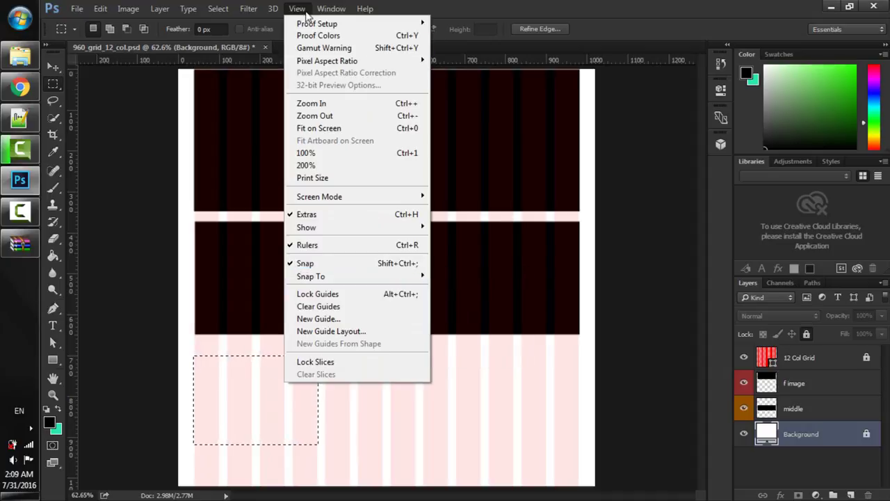
{"action": "left_click", "coordinate": [295, 397]}
- Create a green-labelled layer named "01" and fill the selected four-column area with black
{"action": "right_click", "coordinate": [295, 398]}
{"action": "left_click", "coordinate": [334, 245]}
{"action": "type", "text": "01"}
{"action": "left_click", "coordinate": [394, 182]}
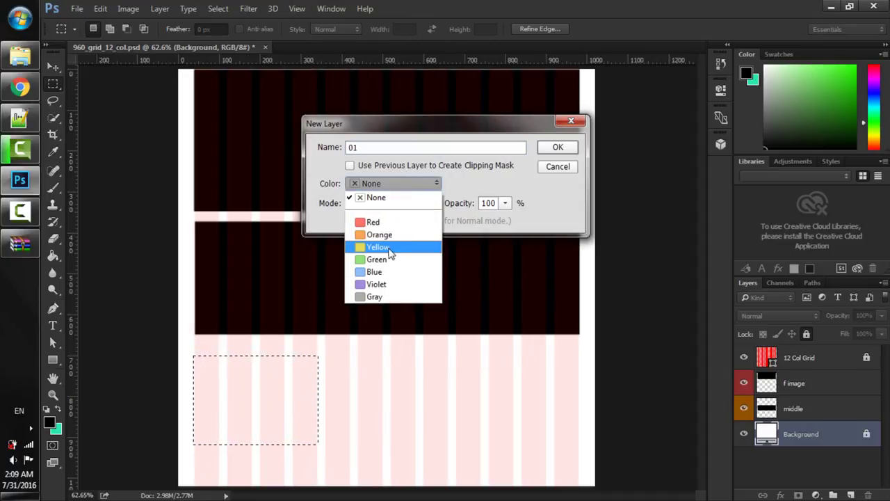
{"action": "left_click", "coordinate": [386, 258]}
{"action": "left_click", "coordinate": [551, 153]}
{"action": "left_click", "coordinate": [53, 255]}
{"action": "left_click", "coordinate": [312, 399]}
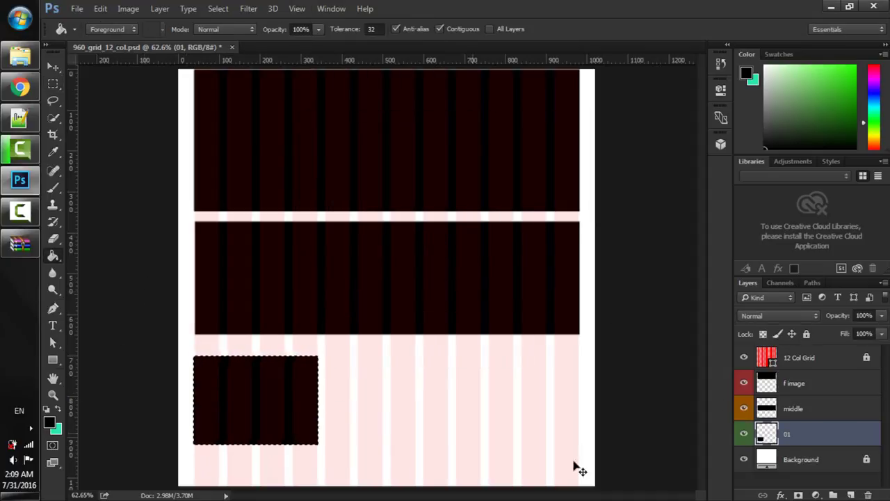
- Deselect the area, duplicate layer 01 as "02" and place the copy across columns five to eight beside the first block
{"action": "key", "text": "ctrl+d"}
{"action": "right_click", "coordinate": [800, 436]}
{"action": "left_click", "coordinate": [657, 92]}
{"action": "type", "text": "02"}
{"action": "left_click", "coordinate": [560, 146]}
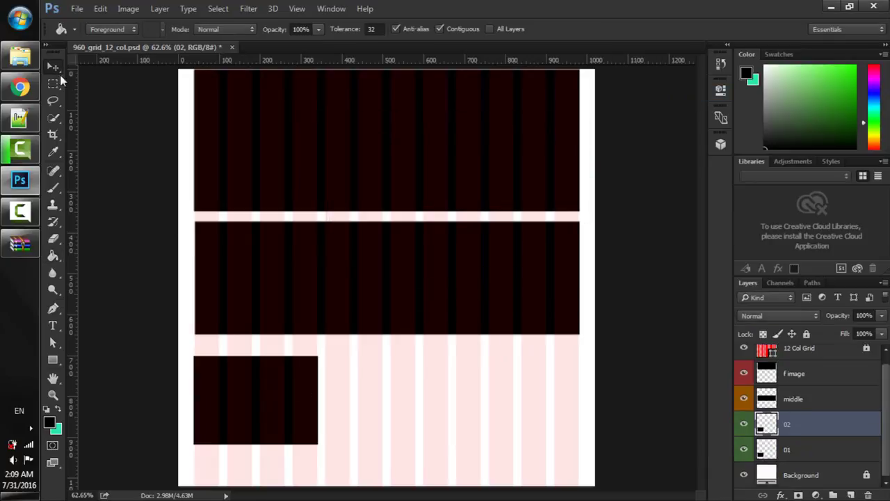
{"action": "key", "text": "v"}
{"action": "left_click_drag", "start_coordinate": [276, 397], "coordinate": [408, 398]}
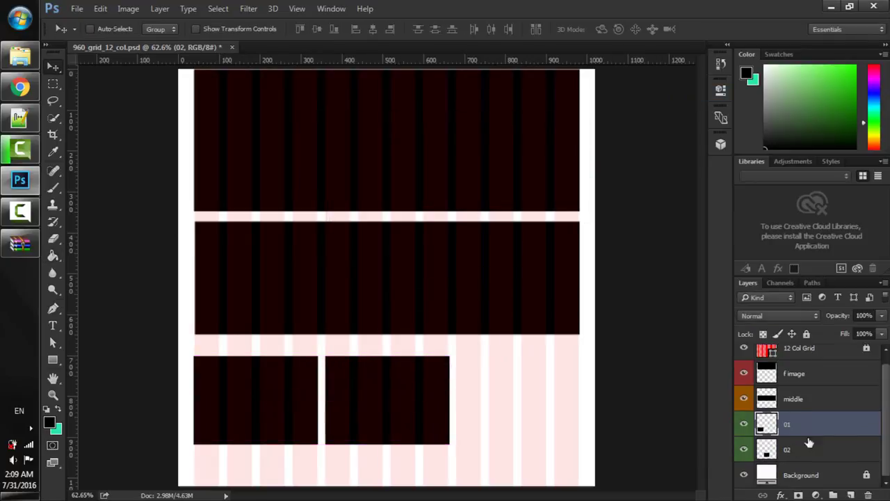
- Duplicate the 02 block as a layer named "03" and place the copy across the last four columns
{"action": "right_click", "coordinate": [828, 424]}
{"action": "left_click", "coordinate": [659, 107]}
{"action": "type", "text": "03"}
{"action": "left_click", "coordinate": [562, 146]}
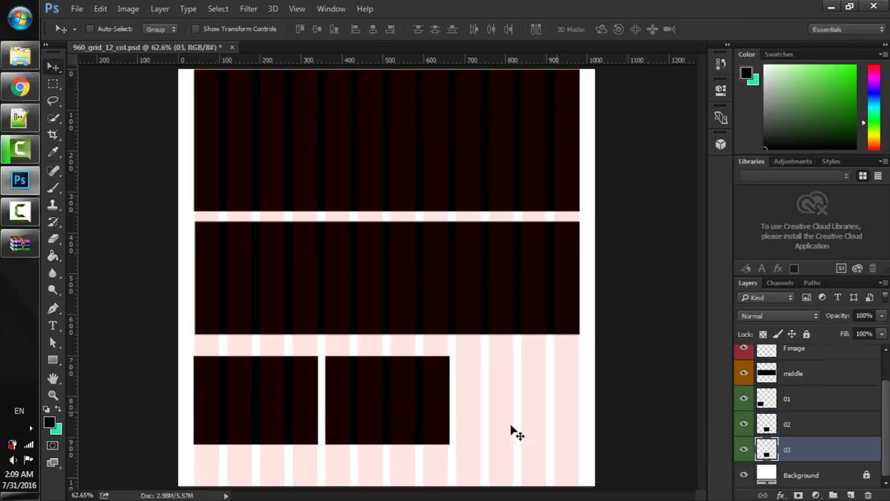
{"action": "left_click_drag", "start_coordinate": [429, 402], "coordinate": [556, 401]}
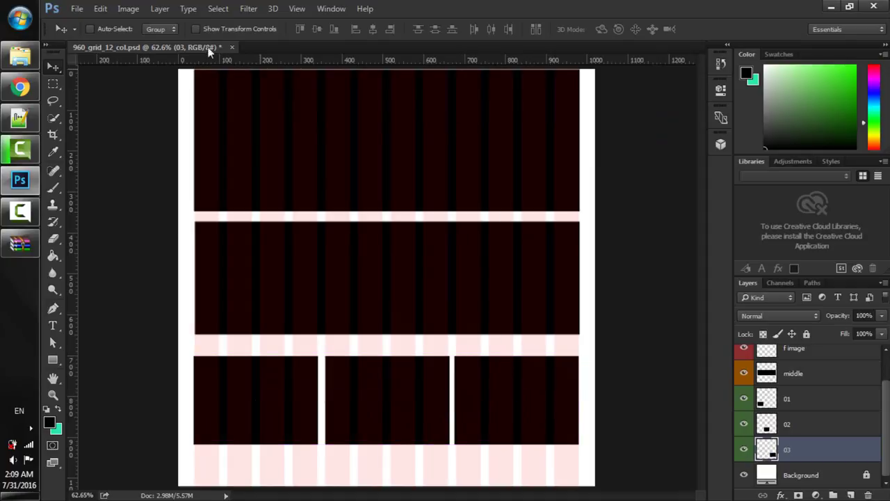
- Show transform controls and narrow the 03 block slightly so its inner edge meets the ninth column
{"action": "left_click", "coordinate": [196, 29]}
{"action": "left_click_drag", "start_coordinate": [458, 399], "coordinate": [460, 399]}
{"action": "left_click", "coordinate": [633, 29]}
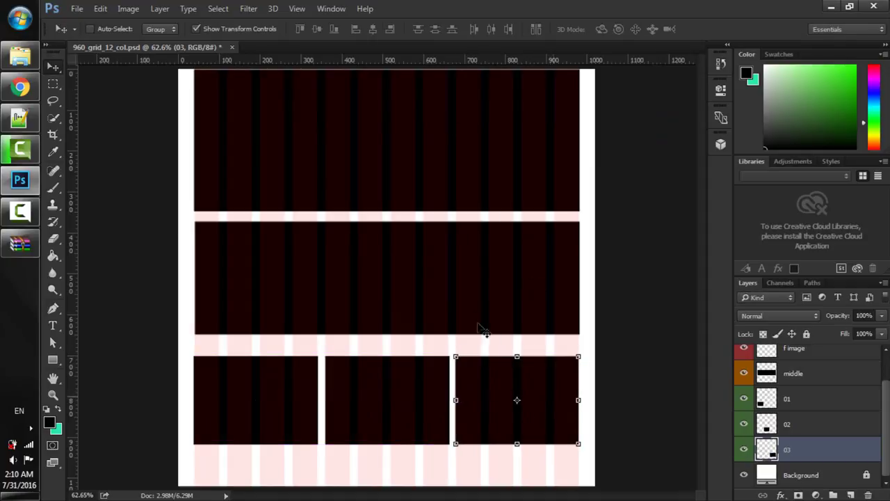
- Create a gray-labelled layer named "footer" and fill a full-grid-width area about 65 px tall along the canvas's lower edge with black
{"action": "key", "text": "m"}
{"action": "left_click_drag", "start_coordinate": [194, 459], "coordinate": [577, 486]}
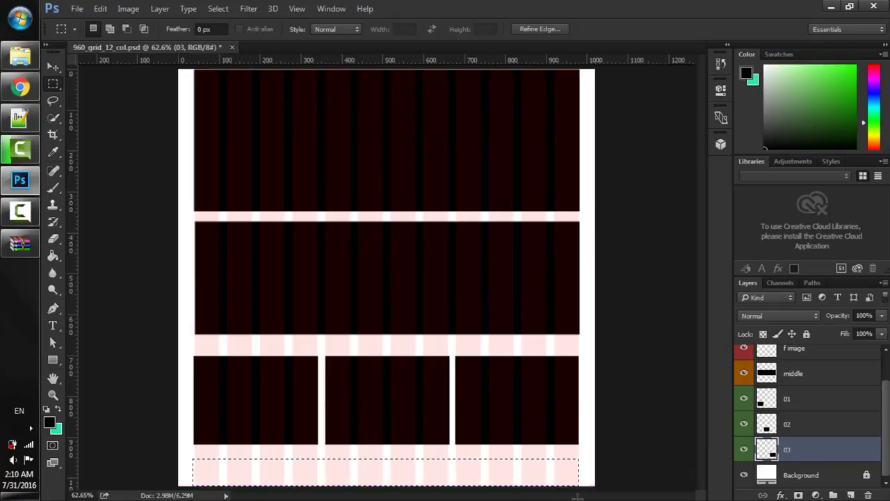
{"action": "right_click", "coordinate": [335, 478]}
{"action": "left_click", "coordinate": [378, 332]}
{"action": "type", "text": "footer"}
{"action": "left_click", "coordinate": [378, 182]}
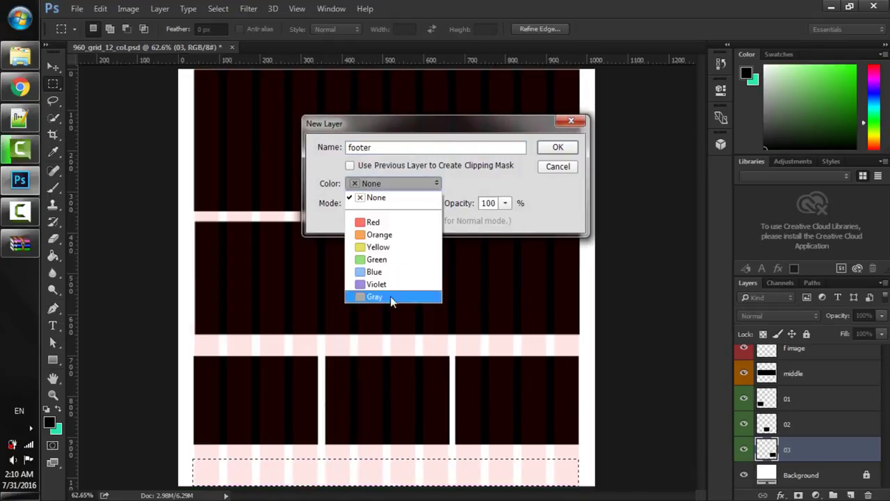
{"action": "left_click", "coordinate": [378, 295]}
{"action": "left_click", "coordinate": [560, 144]}
{"action": "left_click", "coordinate": [52, 255]}
{"action": "left_click", "coordinate": [563, 473]}
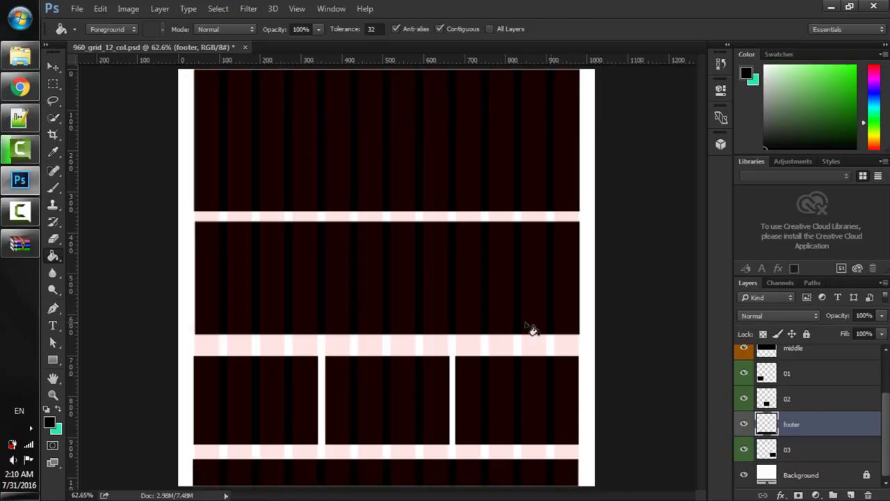
- Show the guides over the layout, switch to the Move tool and make the Background layer active
{"action": "left_click", "coordinate": [297, 9]}
{"action": "mouse_move", "coordinate": [313, 228]}
{"action": "left_click", "coordinate": [460, 275]}
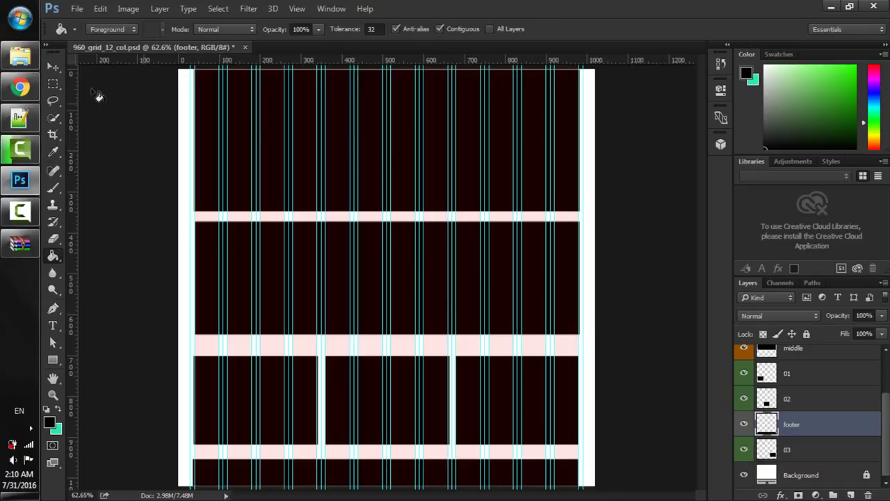
{"action": "left_click", "coordinate": [53, 67]}
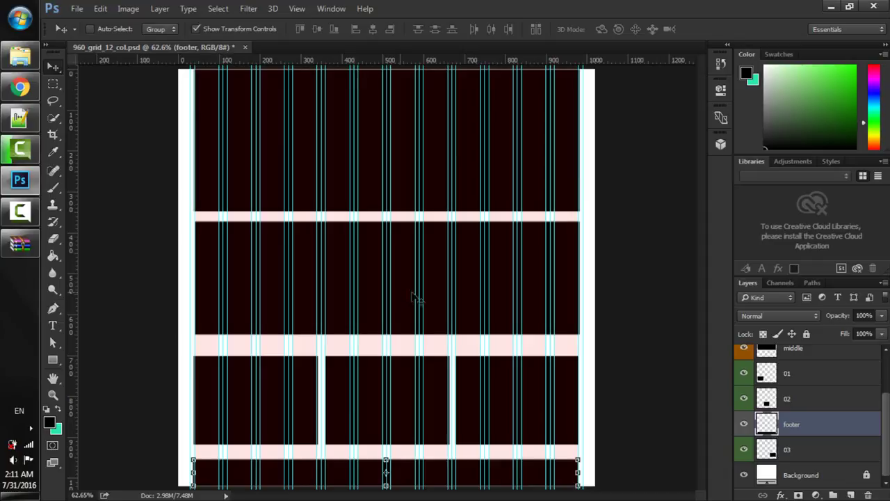
{"action": "left_click", "coordinate": [770, 475]}
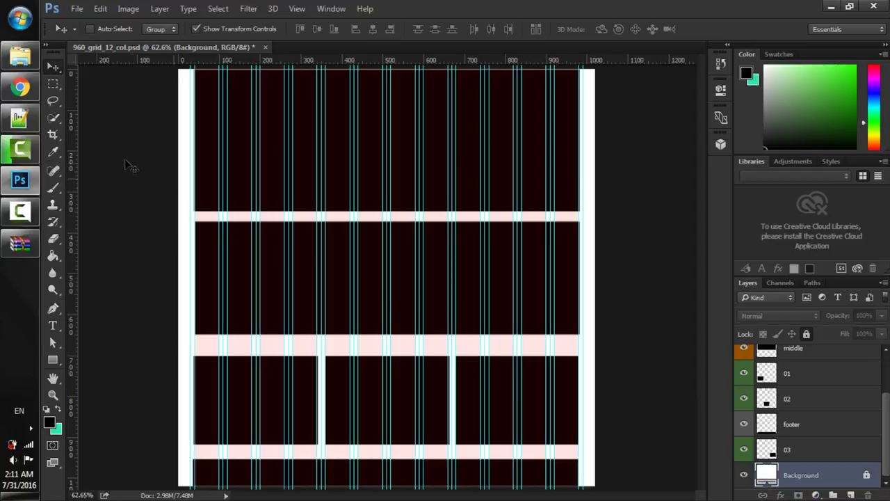
- Look through the Skeleton-2.0.4 project folder in File Explorer and minimize its window
{"action": "left_click", "coordinate": [22, 59]}
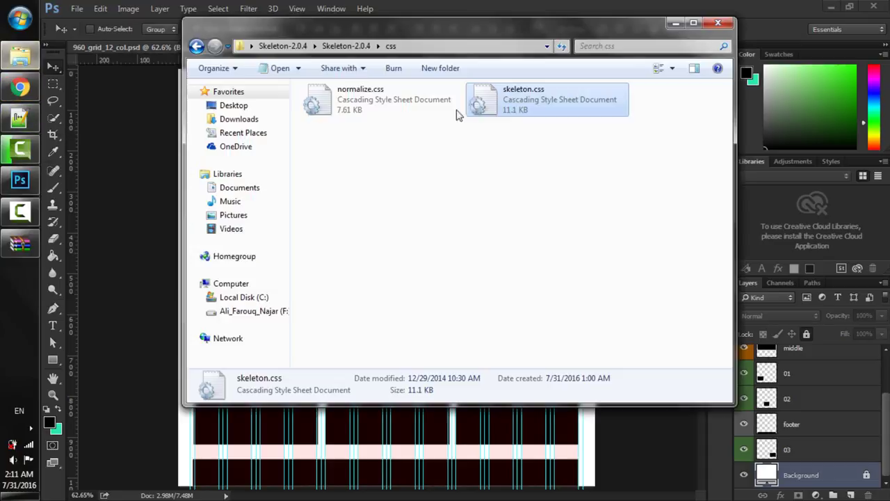
{"action": "left_click", "coordinate": [343, 45]}
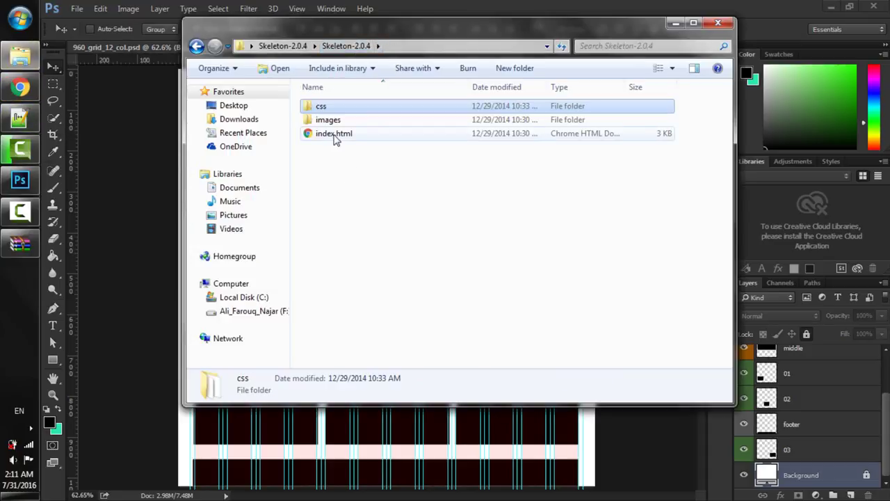
{"action": "left_click", "coordinate": [675, 24]}
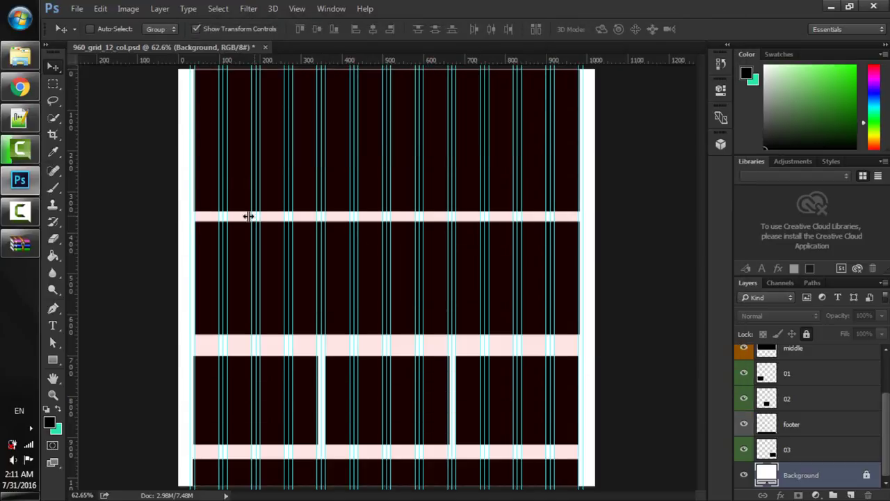
- Switch to Notepad++ and bring up the Basic Page Needs section in the head of index.html
{"action": "left_click", "coordinate": [25, 125]}
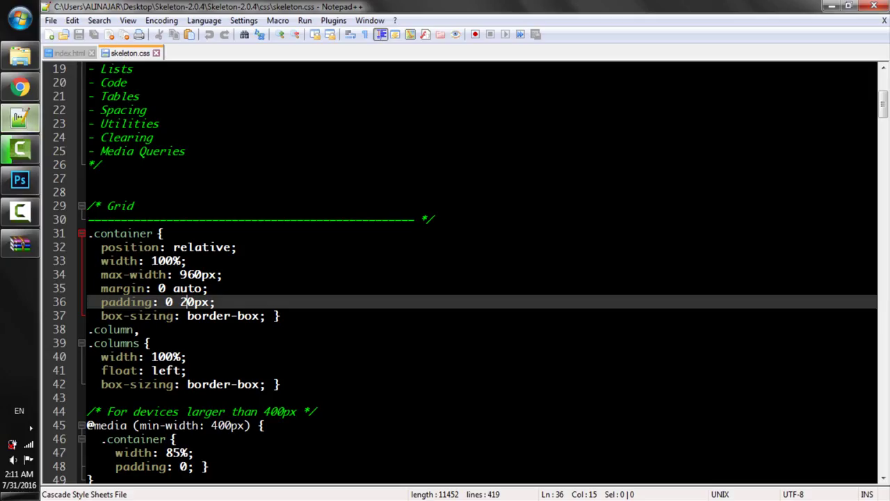
{"action": "left_click", "coordinate": [63, 55]}
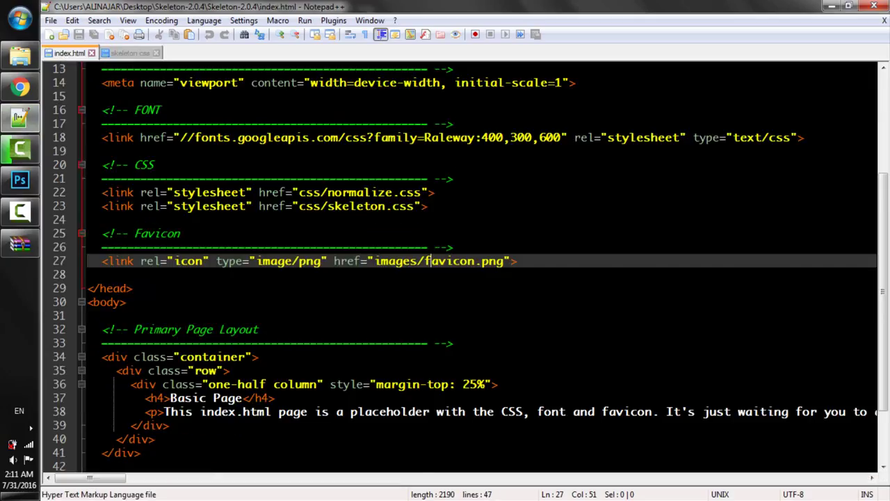
{"action": "left_click", "coordinate": [204, 108]}
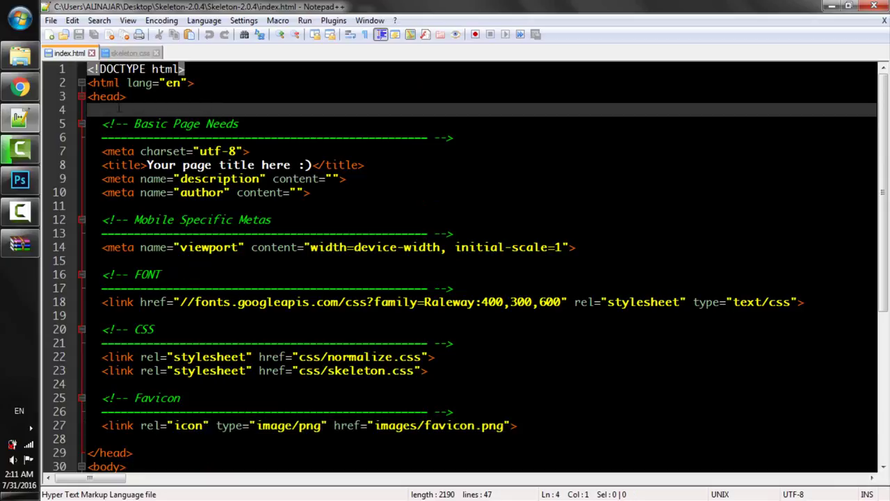
{"action": "left_click_drag", "start_coordinate": [135, 124], "coordinate": [221, 124]}
{"action": "left_click", "coordinate": [239, 123]}
- Replace the placeholder text in the title tag of index.html with "test Page"
{"action": "left_click_drag", "start_coordinate": [122, 151], "coordinate": [306, 165]}
{"action": "left_click", "coordinate": [221, 151]}
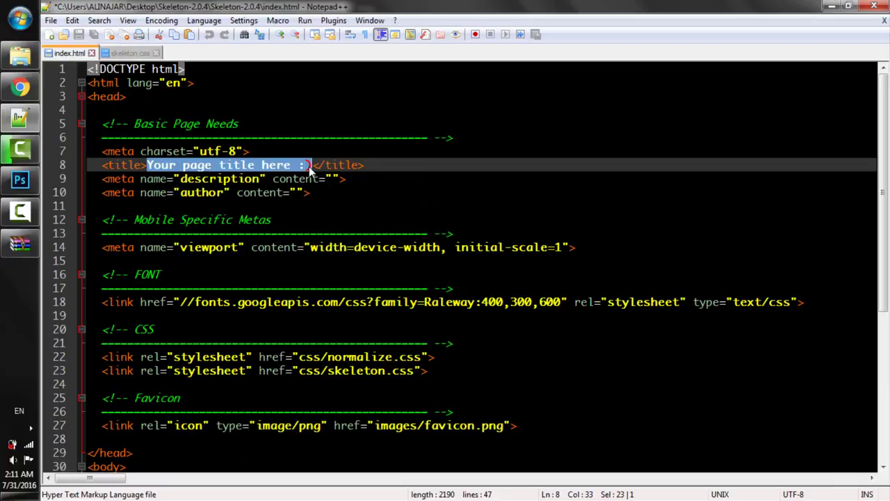
{"action": "type", "text": "trest"}
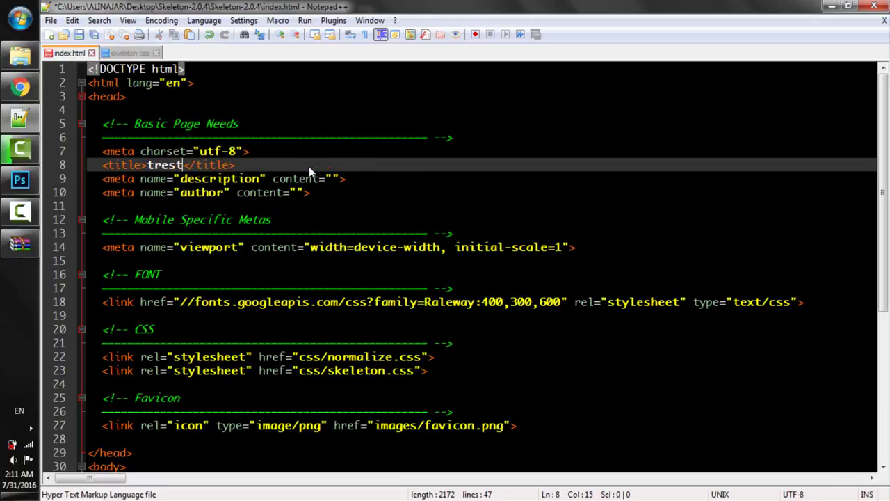
{"action": "key", "text": "BackSpace"}
{"action": "key", "text": "BackSpace"}
{"action": "key", "text": "BackSpace"}
{"action": "key", "text": "BackSpace"}
{"action": "type", "text": "est Page"}
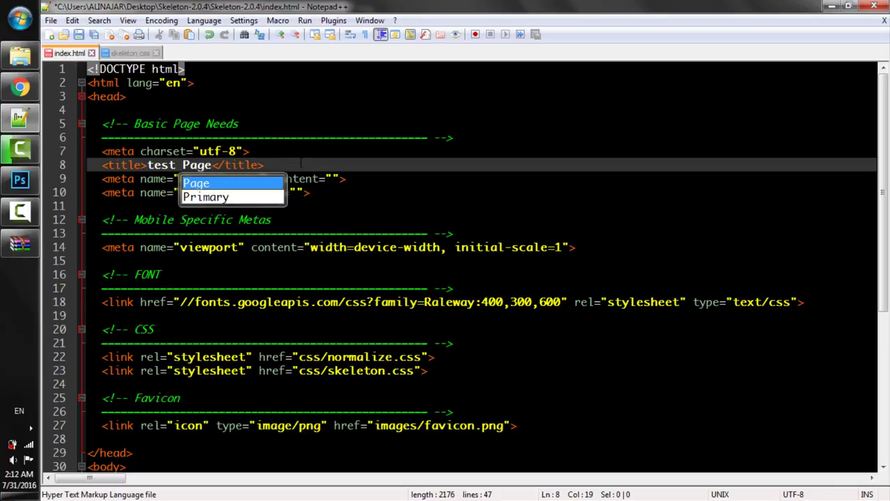
- Review the description, author and mobile viewport meta tags in the head of index.html
{"action": "left_click_drag", "start_coordinate": [159, 179], "coordinate": [166, 179]}
{"action": "left_click", "coordinate": [207, 179]}
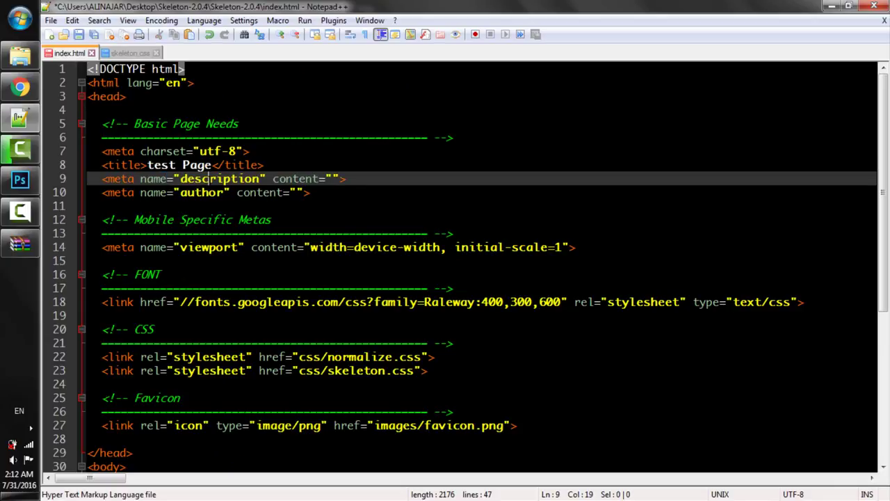
{"action": "scroll", "coordinate": [445, 264], "scroll_direction": "down", "scroll_amount": 1}
{"action": "left_click_drag", "start_coordinate": [117, 206], "coordinate": [479, 206]}
{"action": "left_click", "coordinate": [195, 192]}
{"action": "left_click", "coordinate": [480, 206]}
{"action": "scroll", "coordinate": [480, 205], "scroll_direction": "down", "scroll_amount": 1}
- Comment out the Google Fonts Raleway stylesheet link under FONT with <!-- --> and save index.html
{"action": "left_click_drag", "start_coordinate": [167, 219], "coordinate": [461, 219]}
{"action": "left_click", "coordinate": [103, 220]}
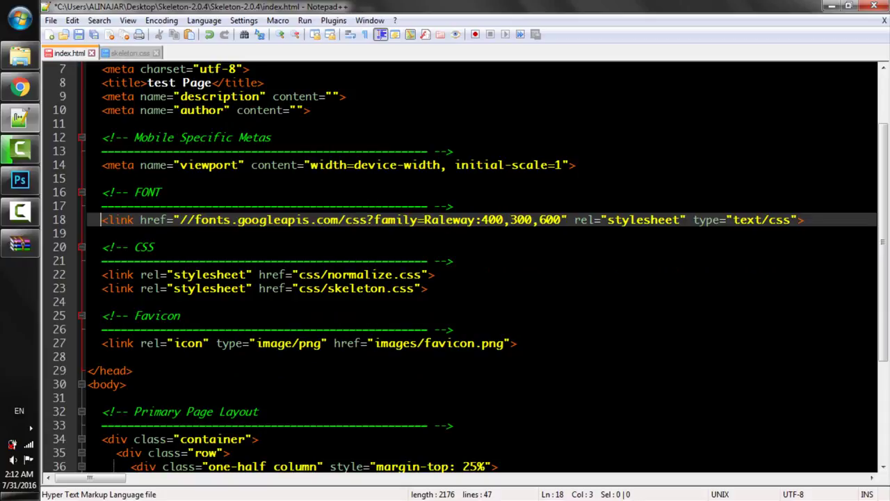
{"action": "type", "text": "<!"}
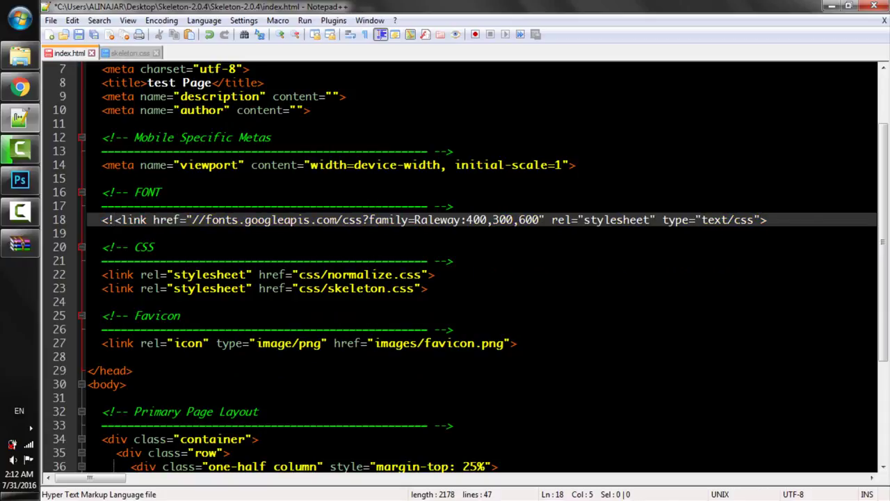
{"action": "type", "text": "--"}
{"action": "key", "text": "End"}
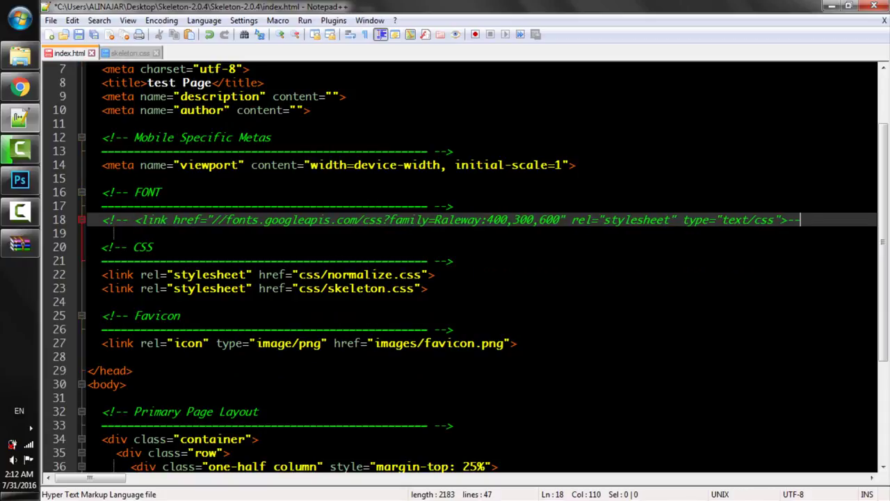
{"action": "type", "text": "-->"}
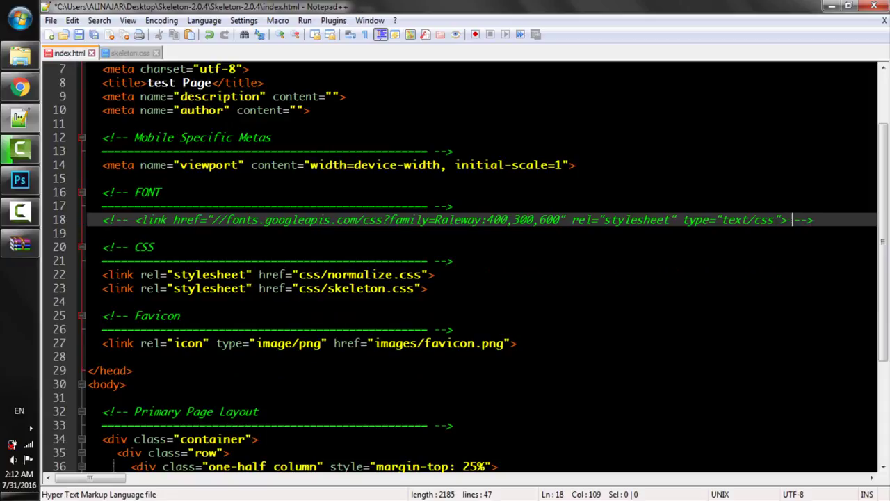
{"action": "key", "text": "ctrl+s"}
- Examine the stylesheet links in index.html and the matching normalize.css and skeleton.css files in the project's css folder
{"action": "left_click", "coordinate": [155, 247]}
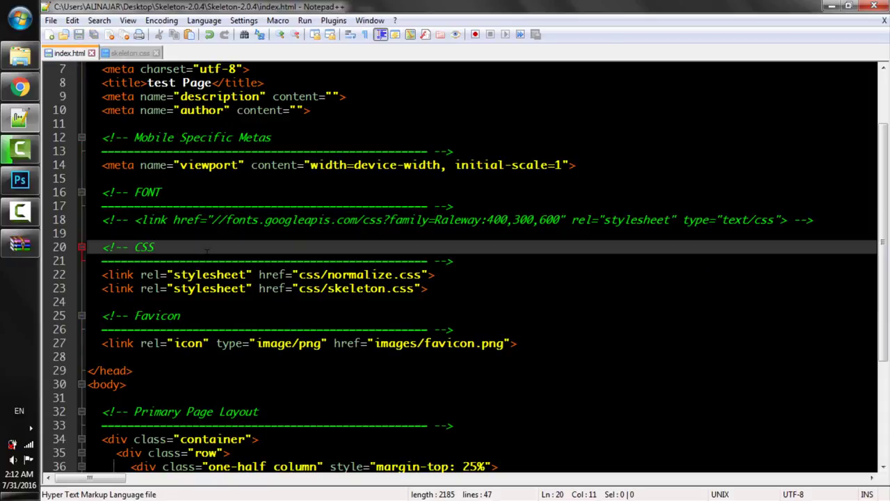
{"action": "scroll", "coordinate": [471, 267], "scroll_direction": "down", "scroll_amount": 1}
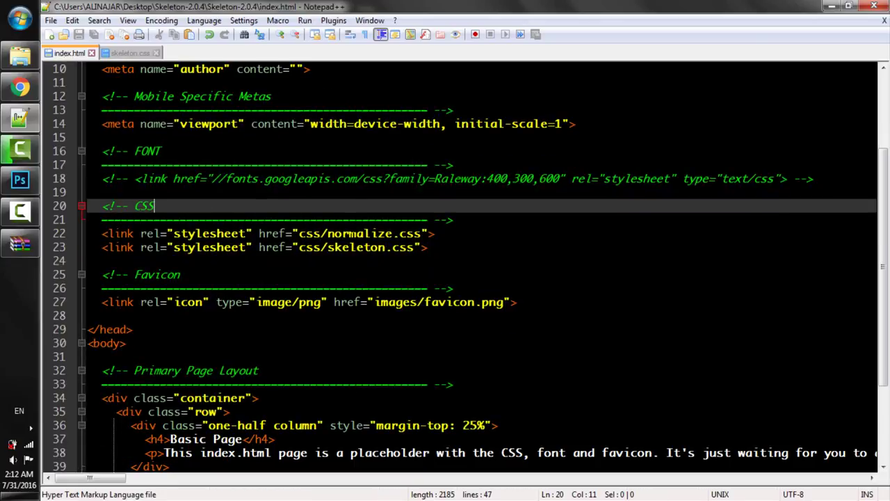
{"action": "left_click", "coordinate": [356, 247]}
{"action": "left_click", "coordinate": [19, 56]}
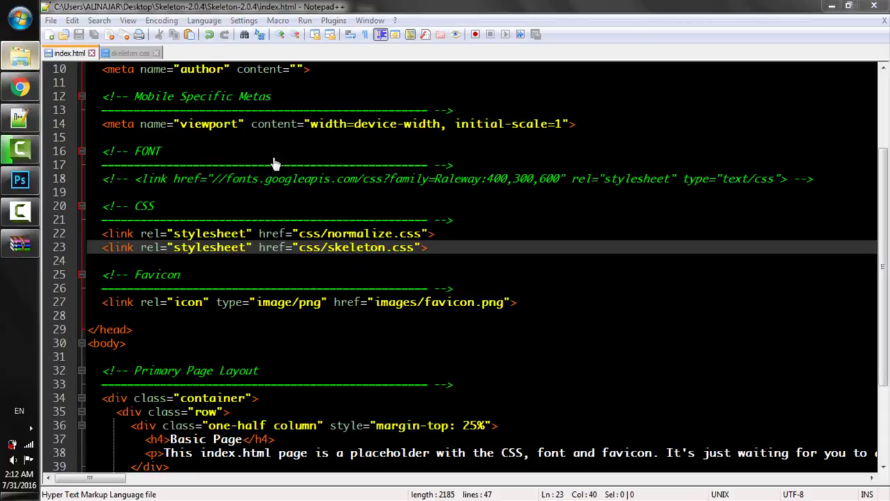
{"action": "double_click", "coordinate": [327, 104]}
{"action": "left_click", "coordinate": [347, 108]}
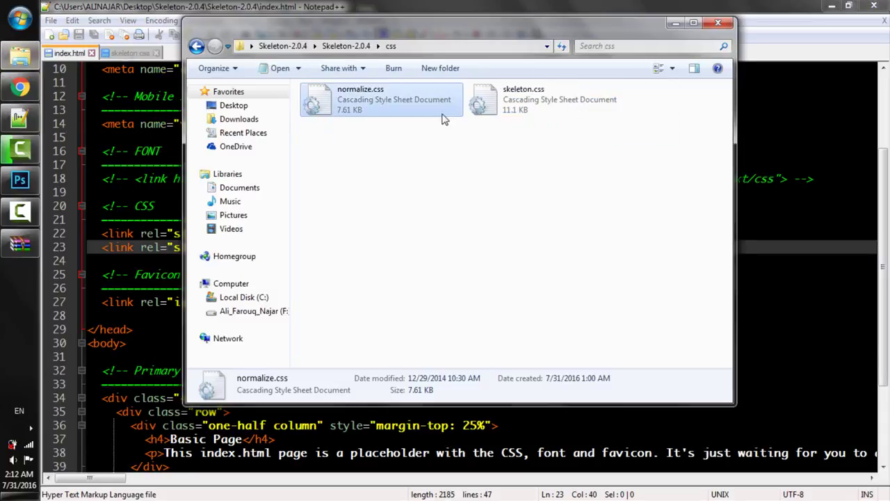
{"action": "left_click", "coordinate": [527, 112]}
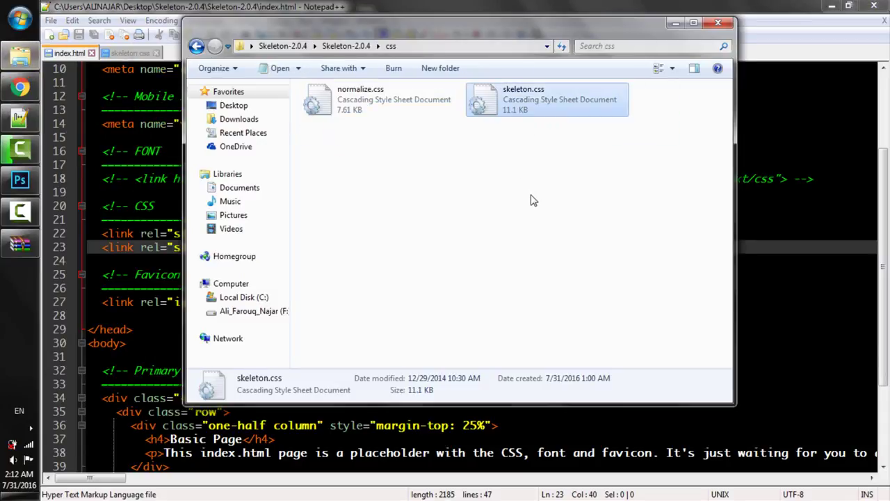